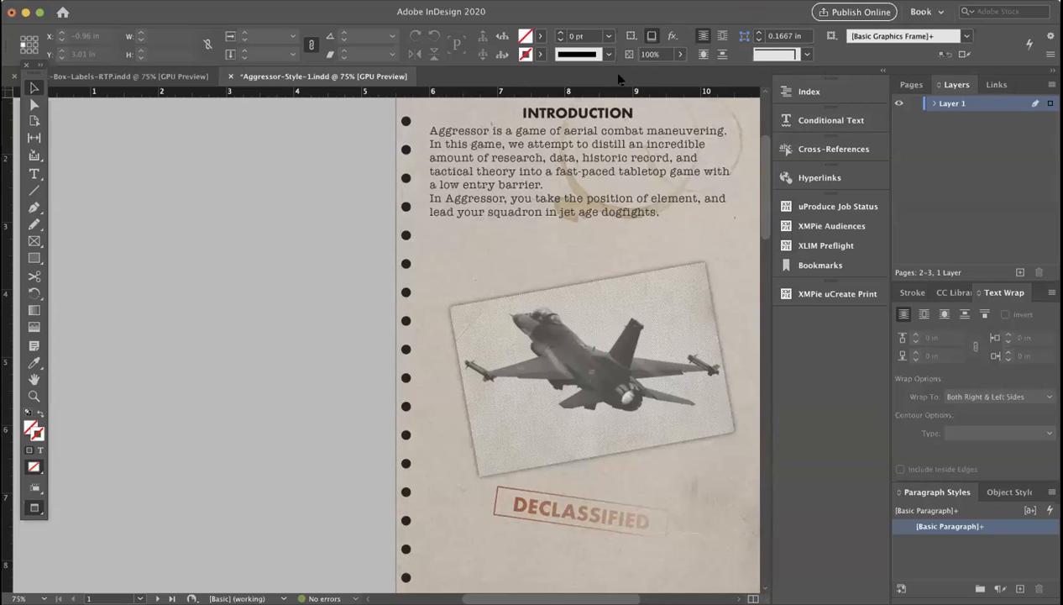
scroll(552, 279, "down", 10)
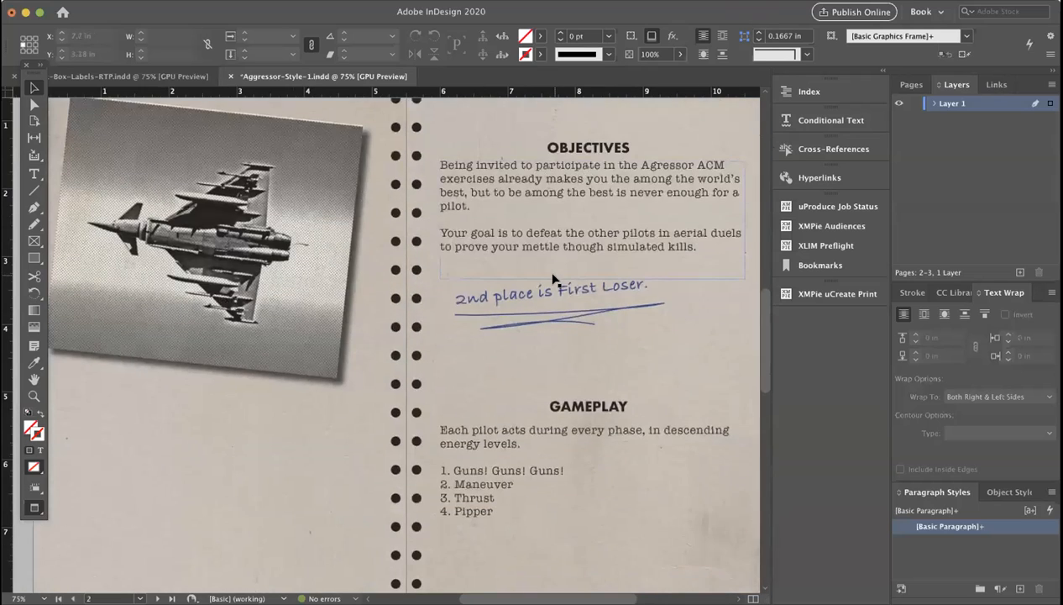
scroll(553, 278, "up", 4)
scroll(553, 278, "up", 8)
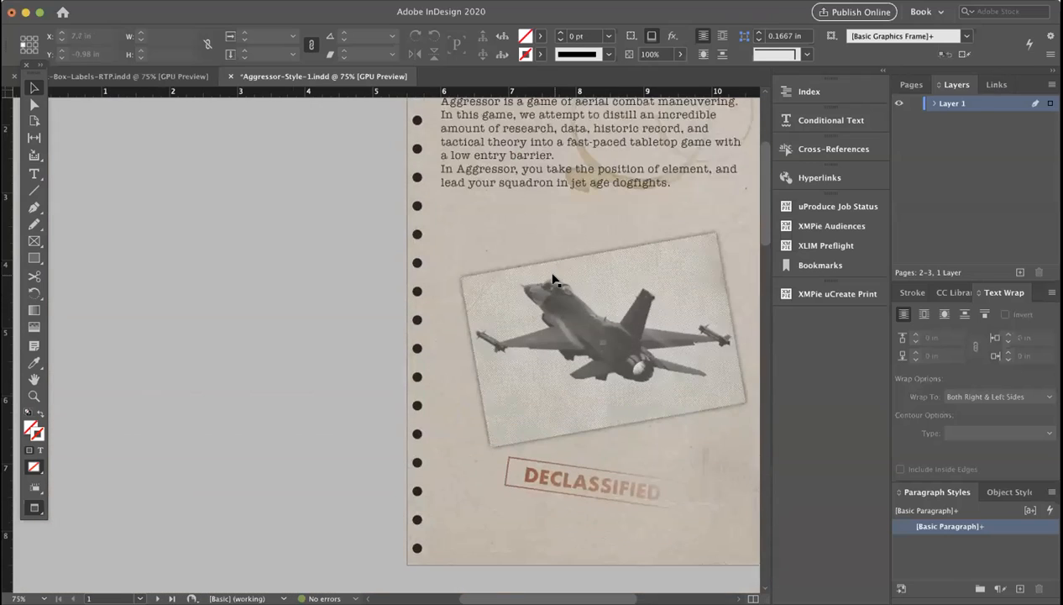
scroll(552, 279, "right", 3)
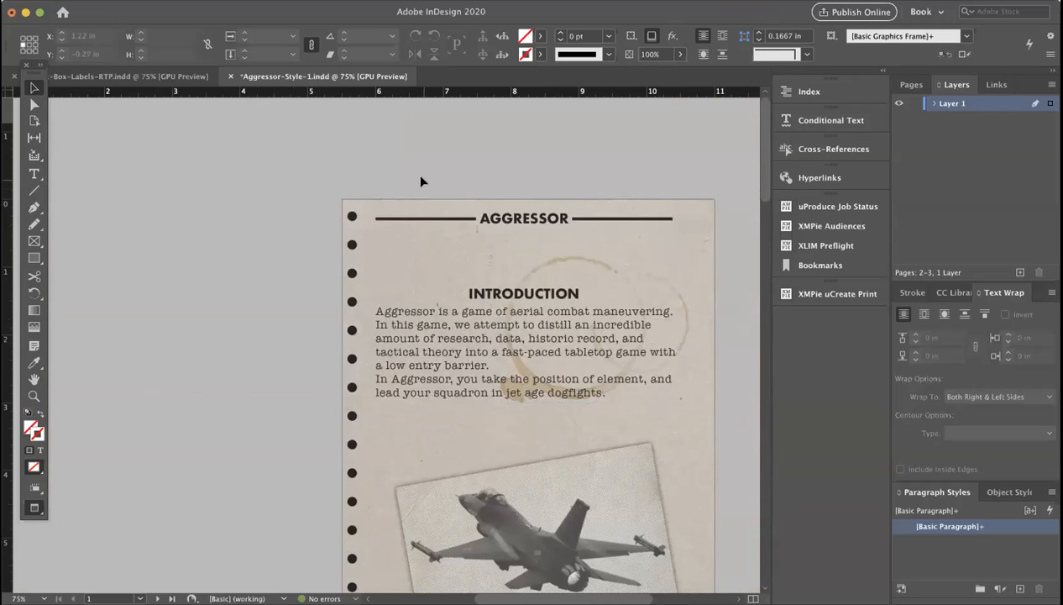
scroll(353, 165, "right", 1)
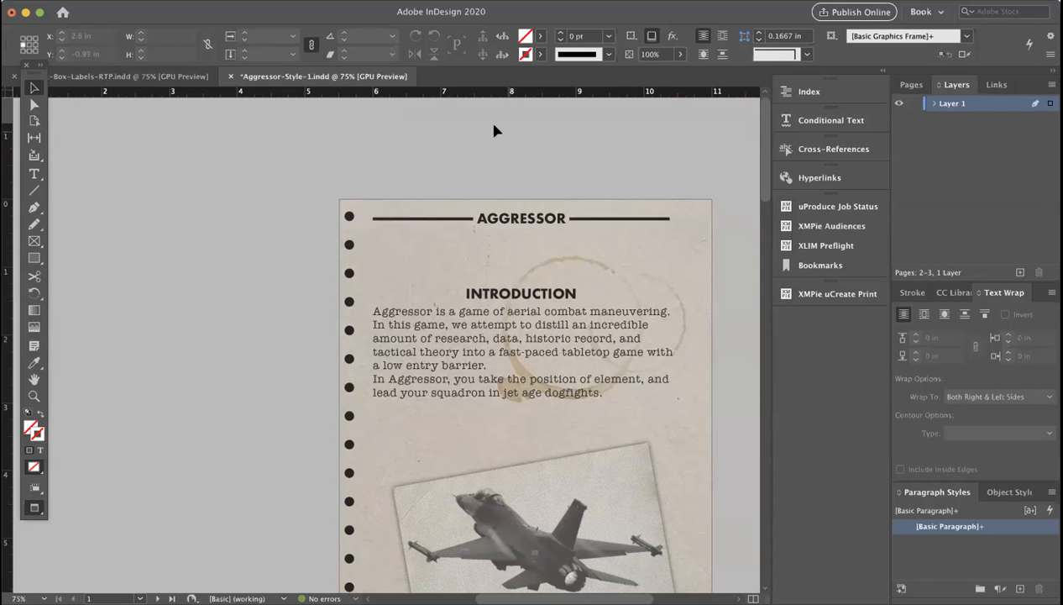
- Start packaging the Aggressor-Style-1 document and review its fonts and its linked images
left_click(92, 0)
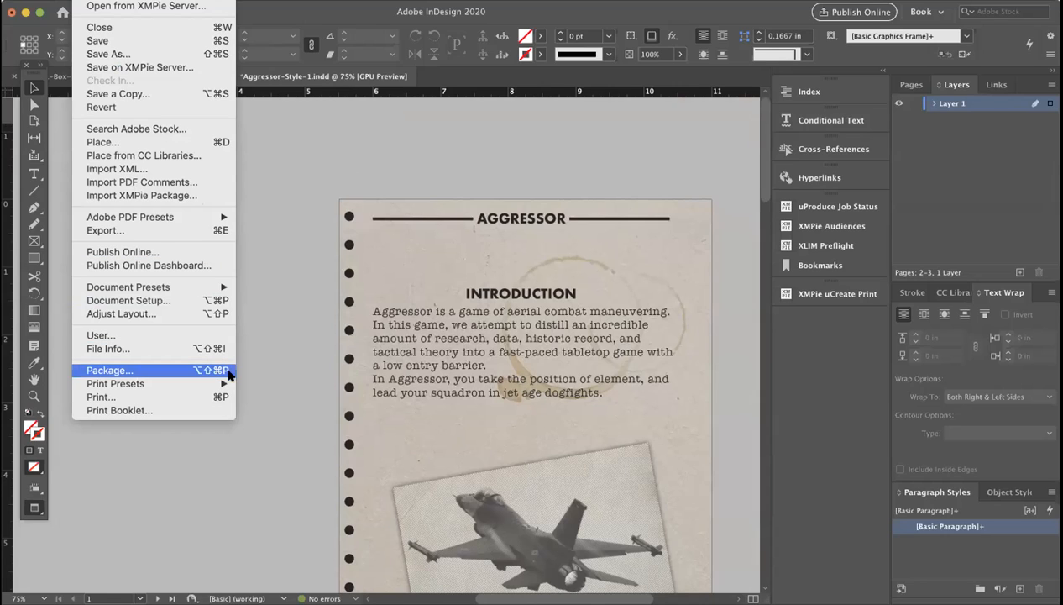
left_click(141, 371)
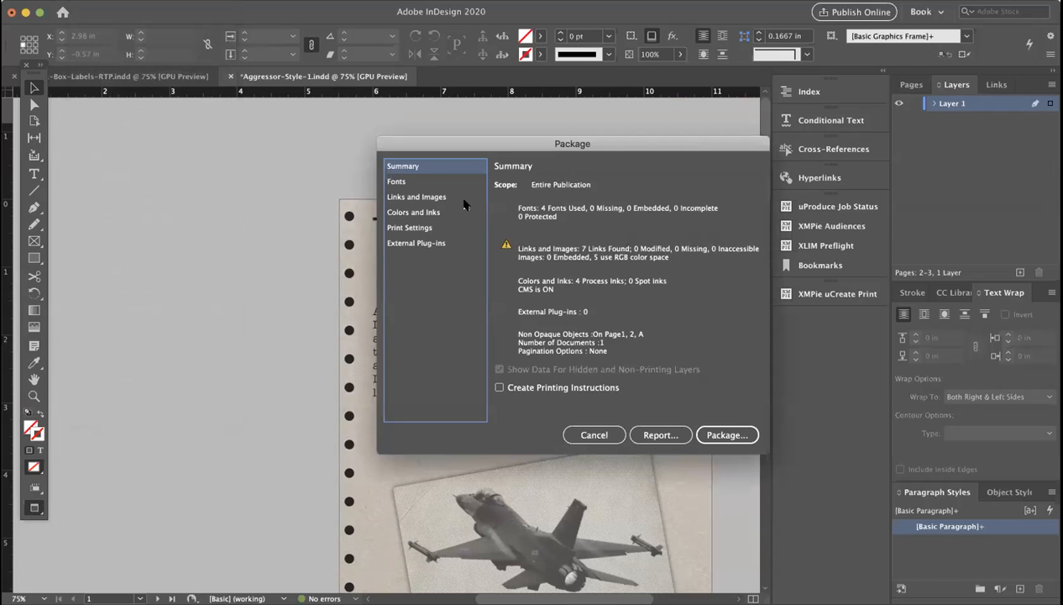
left_click(440, 184)
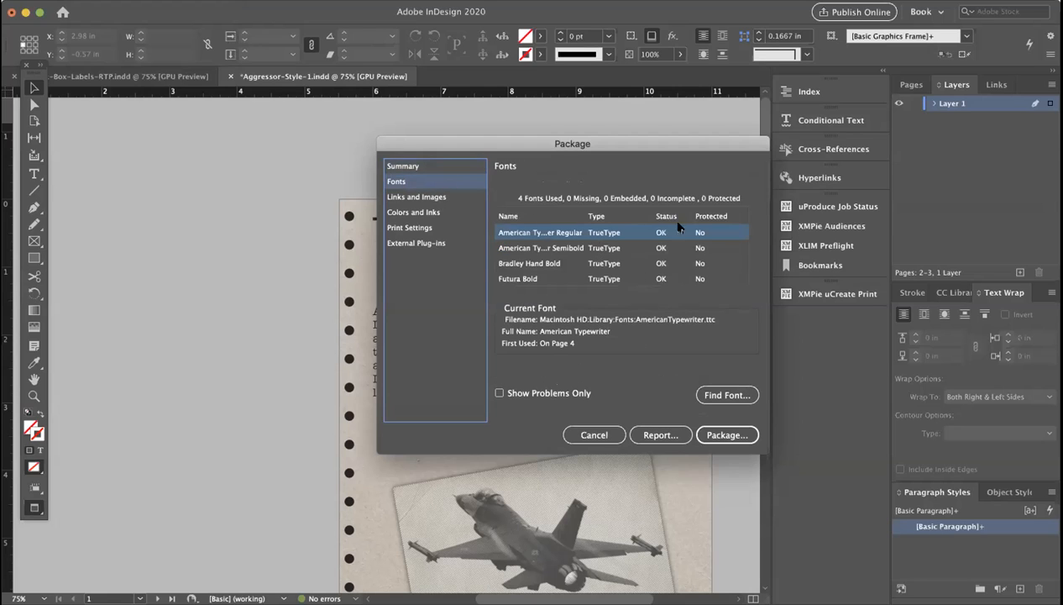
left_click(430, 197)
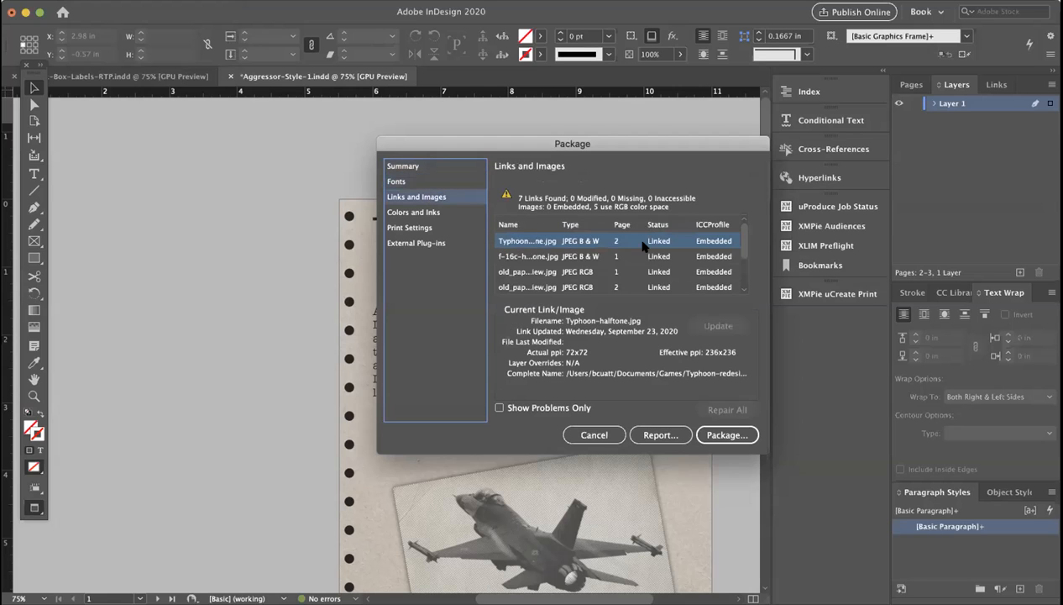
scroll(630, 267, "down", 3)
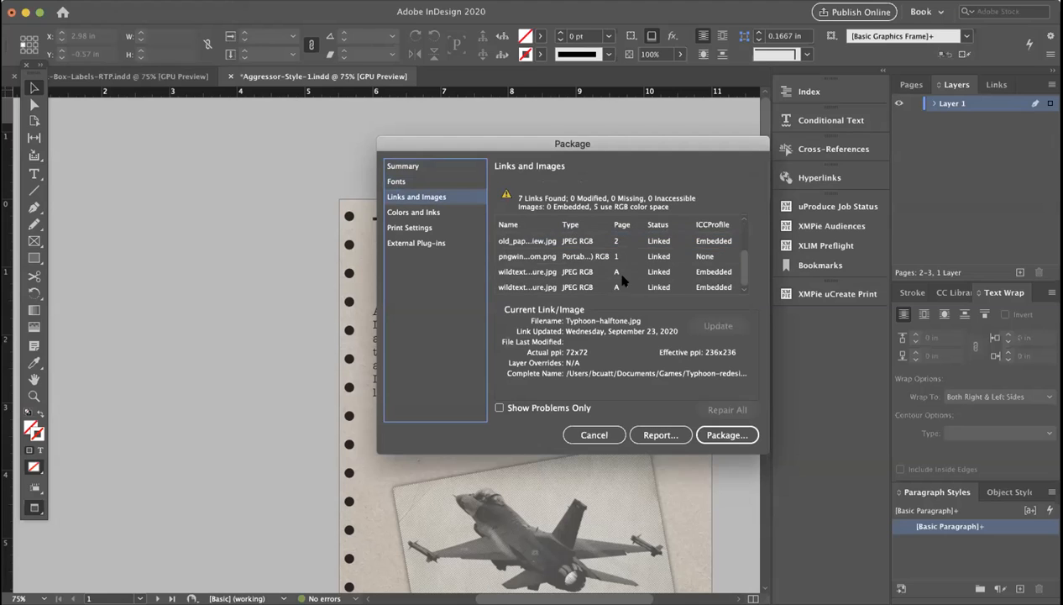
scroll(619, 273, "up", 3)
scroll(672, 254, "down", 3)
scroll(705, 252, "up", 3)
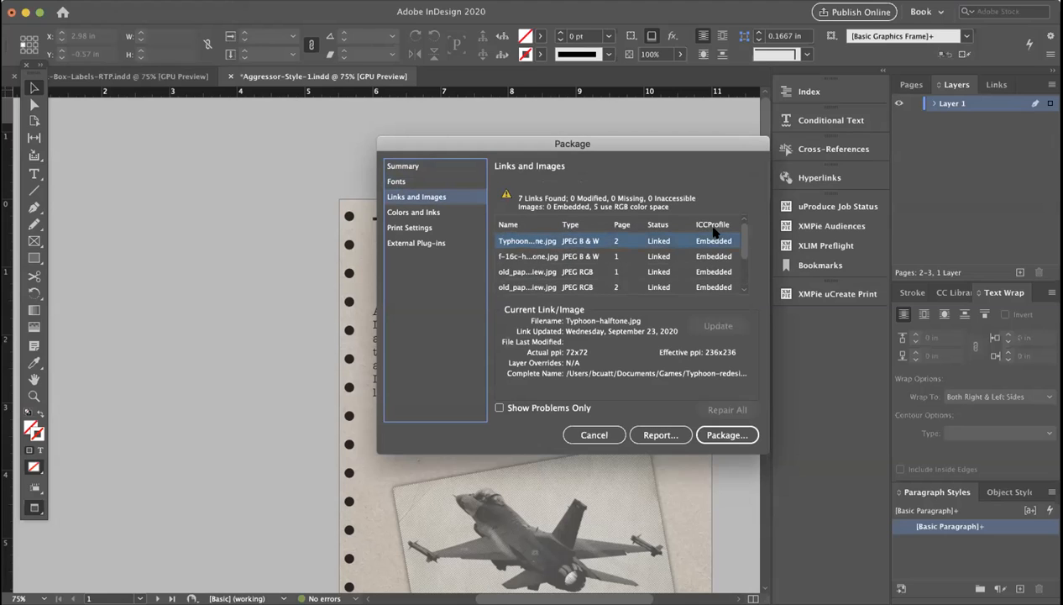
- Review the package's colors and inks, print settings, external plug-ins, fonts and summary
left_click(405, 212)
left_click(444, 228)
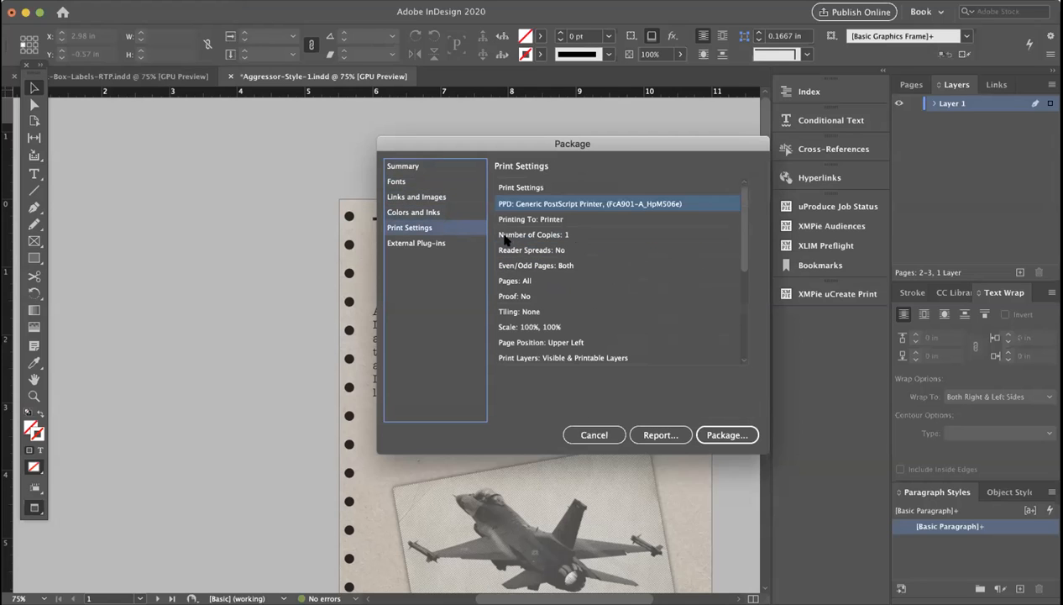
left_click(439, 242)
left_click(397, 182)
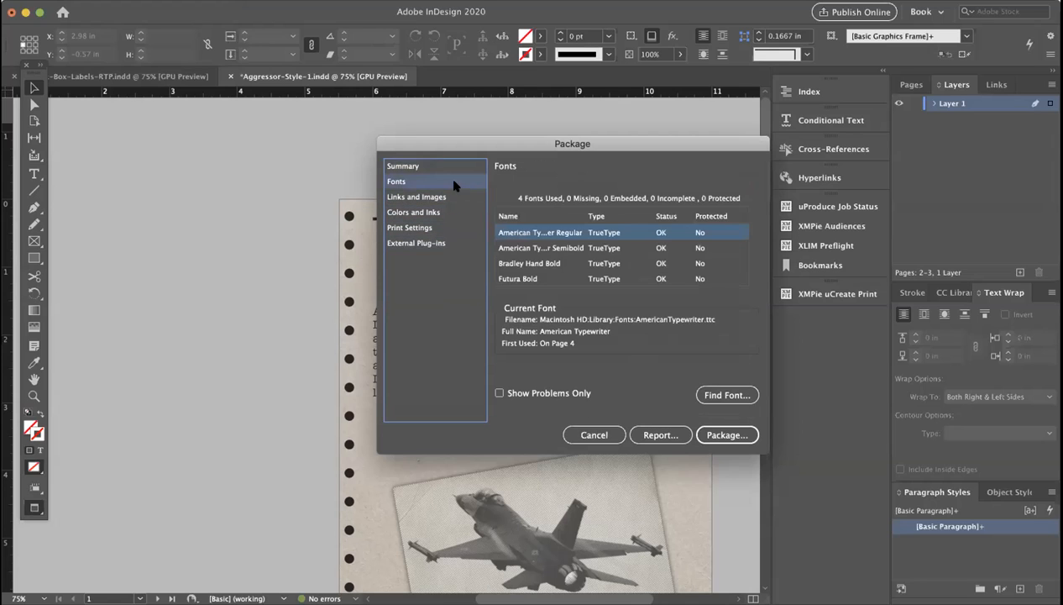
left_click(403, 166)
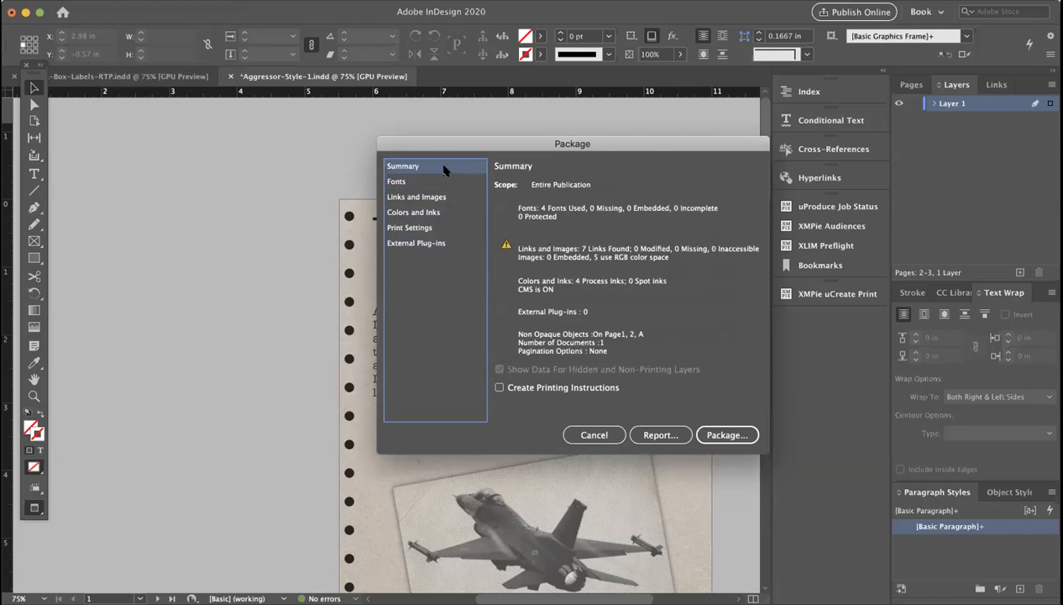
- Save the publication and package it as Aggressor-Style-1 Folder in Style Sheets, using the [High Quality Print] PDF preset and accepting the font licensing notice
left_click(729, 435)
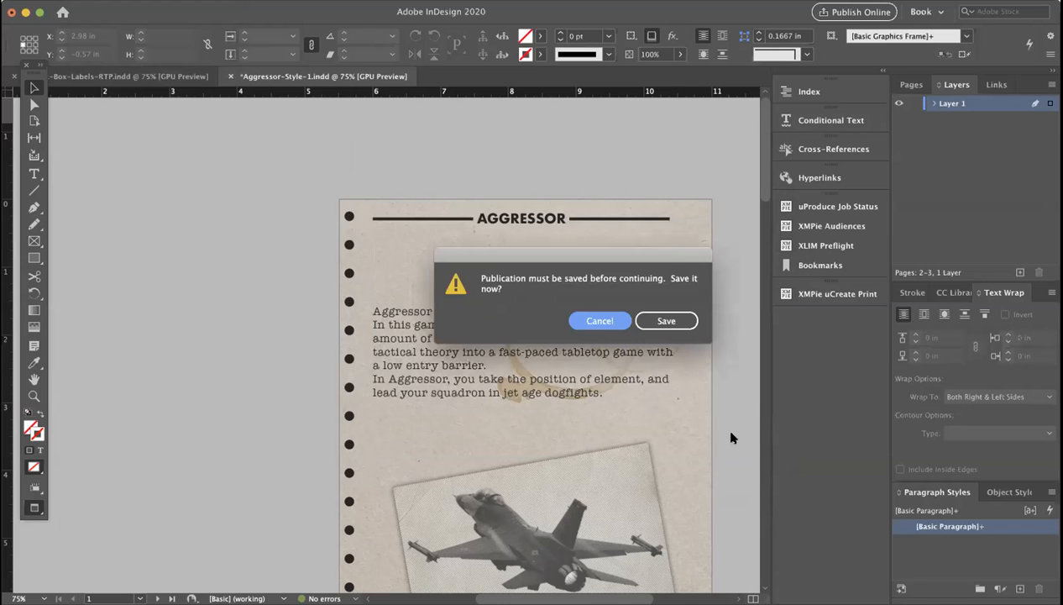
left_click(658, 322)
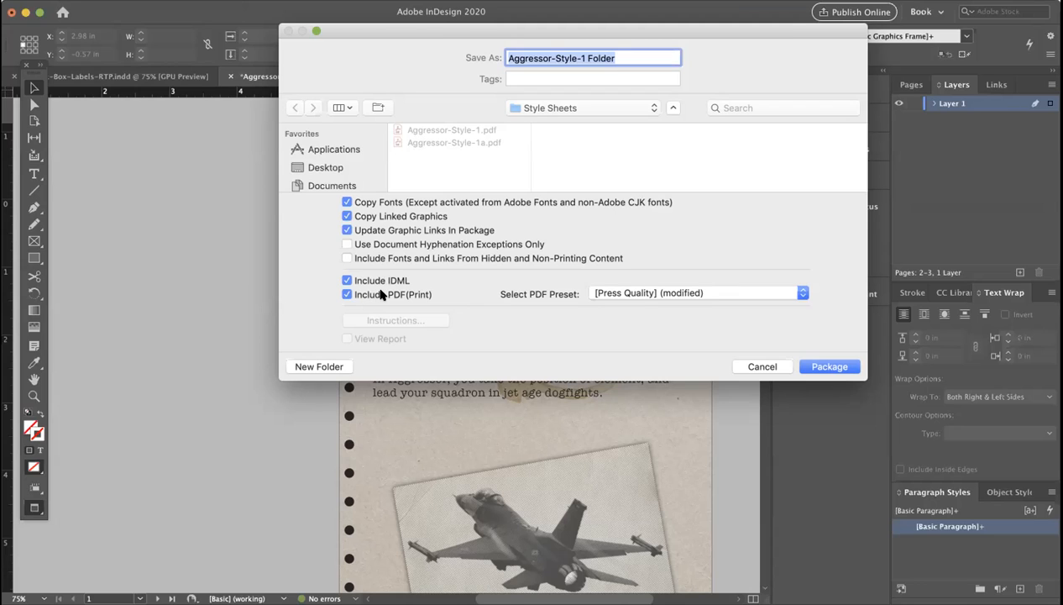
left_click(724, 292)
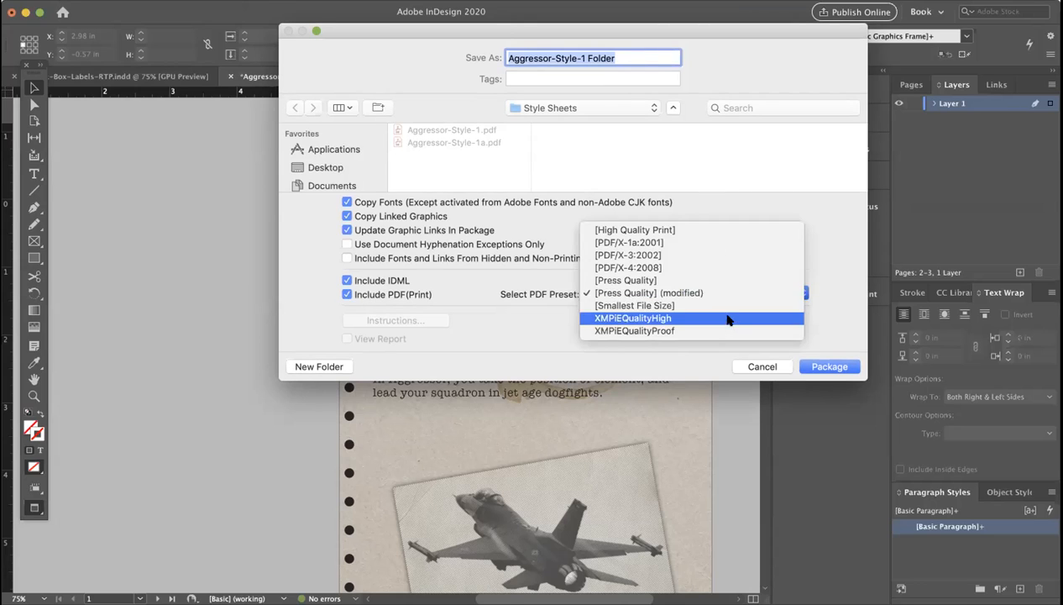
left_click(722, 230)
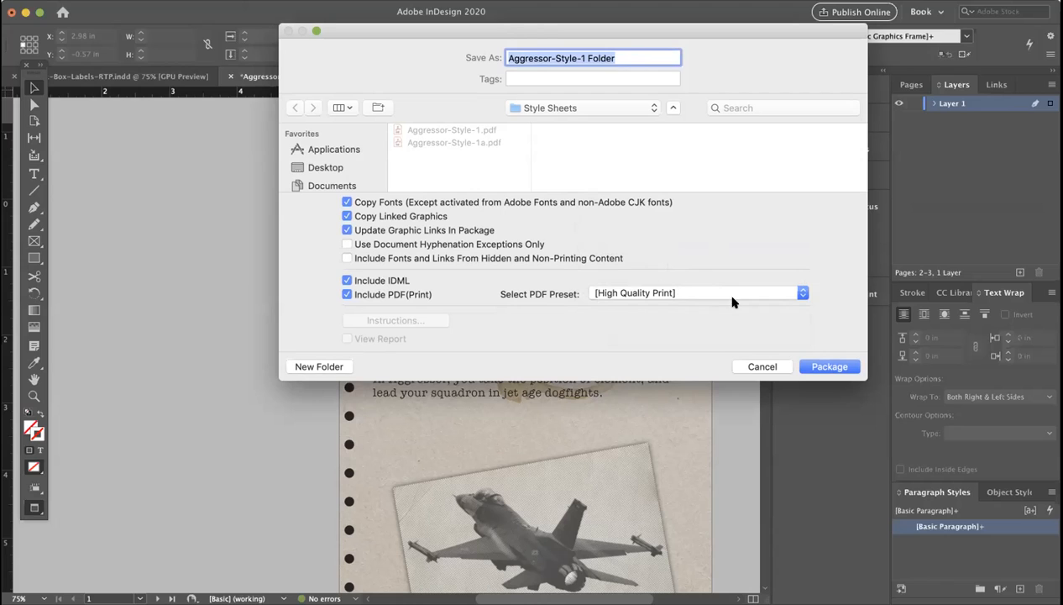
left_click(837, 372)
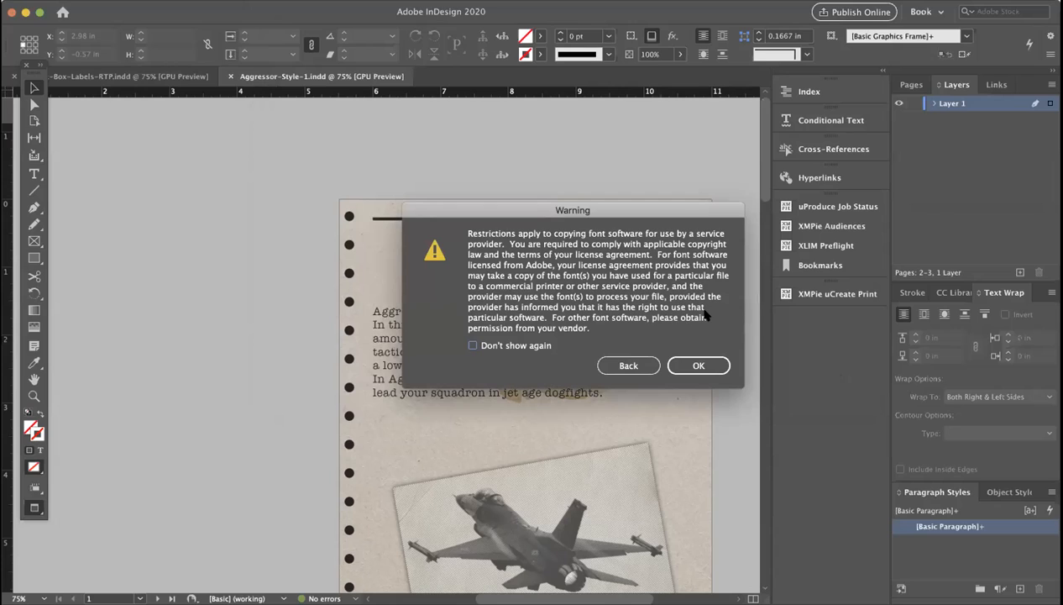
left_click(701, 366)
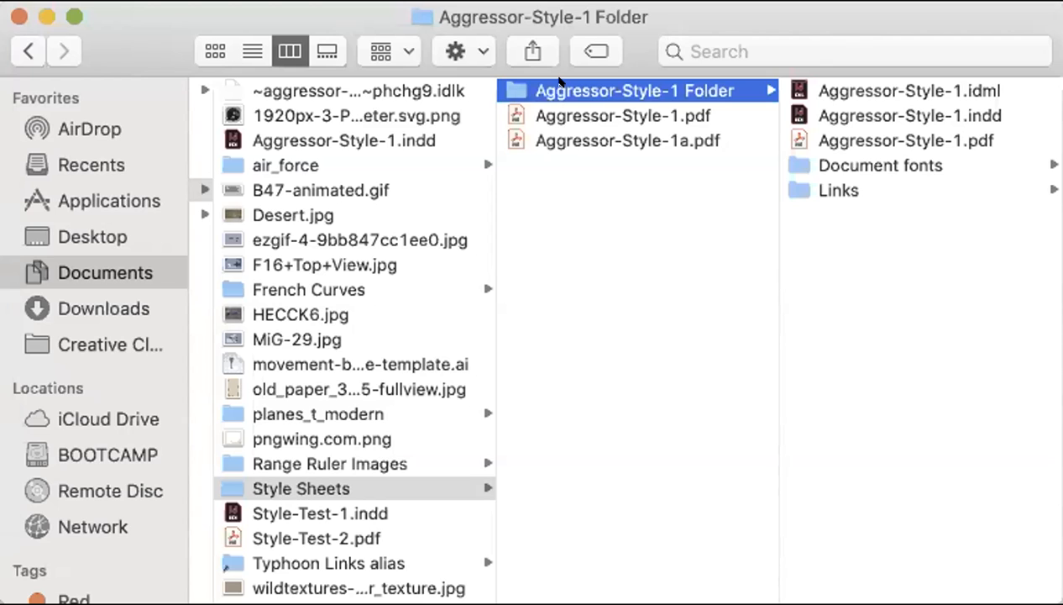
- In Finder, inspect the packaged IDML and INDD files and preview the pages of Aggressor-Style-1.pdf
key("Right")
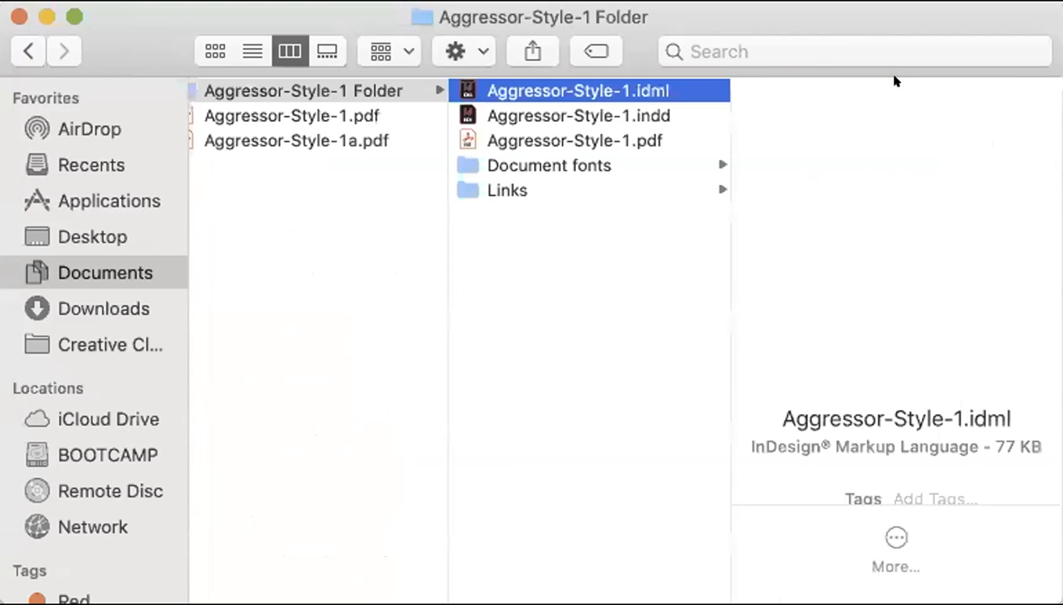
left_click(569, 115)
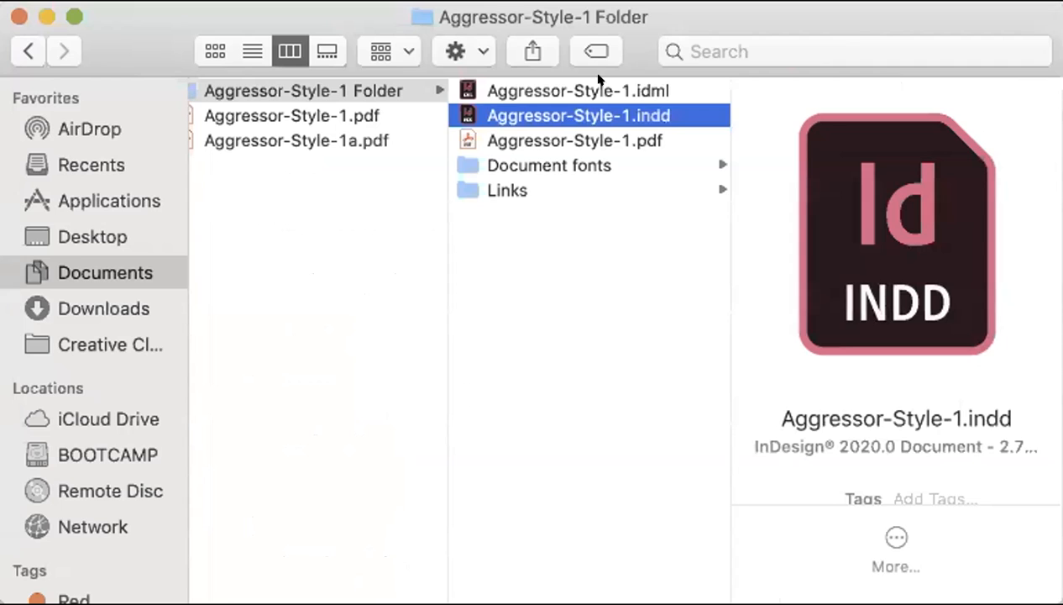
key("Up")
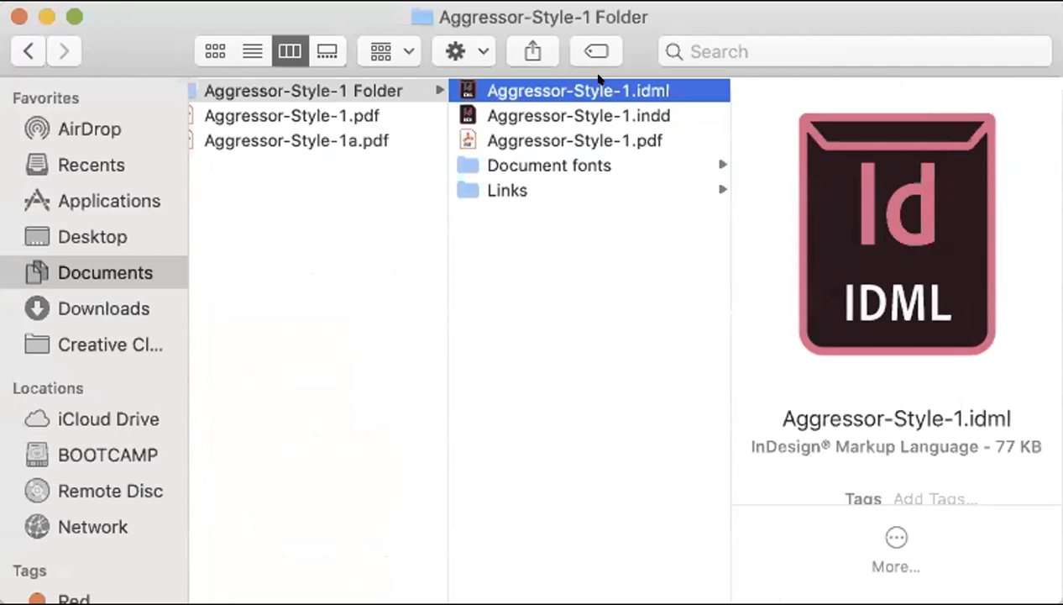
left_click(571, 139)
key("space")
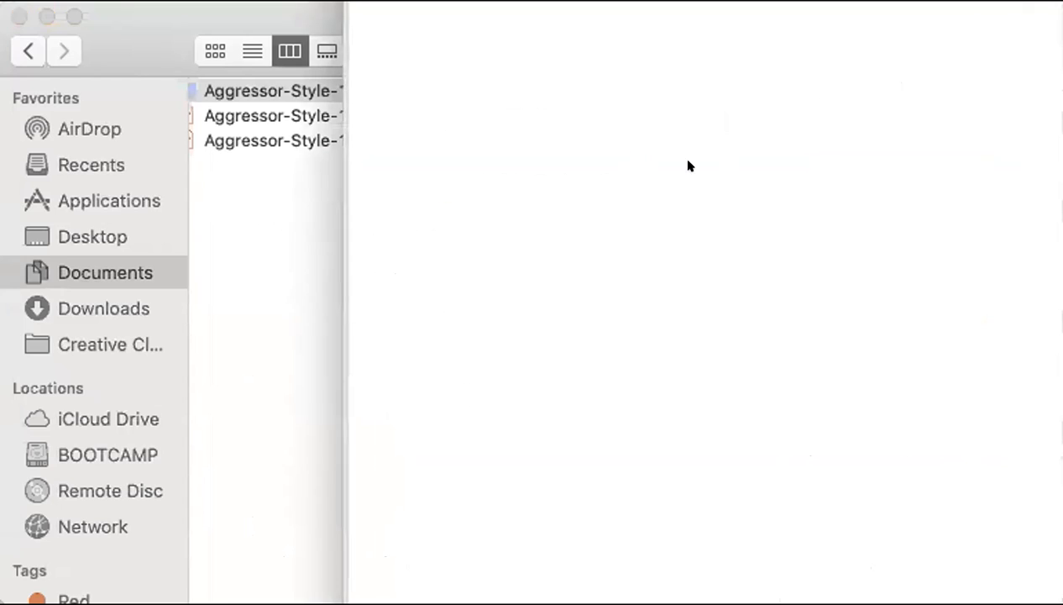
scroll(888, 227, "down", 20)
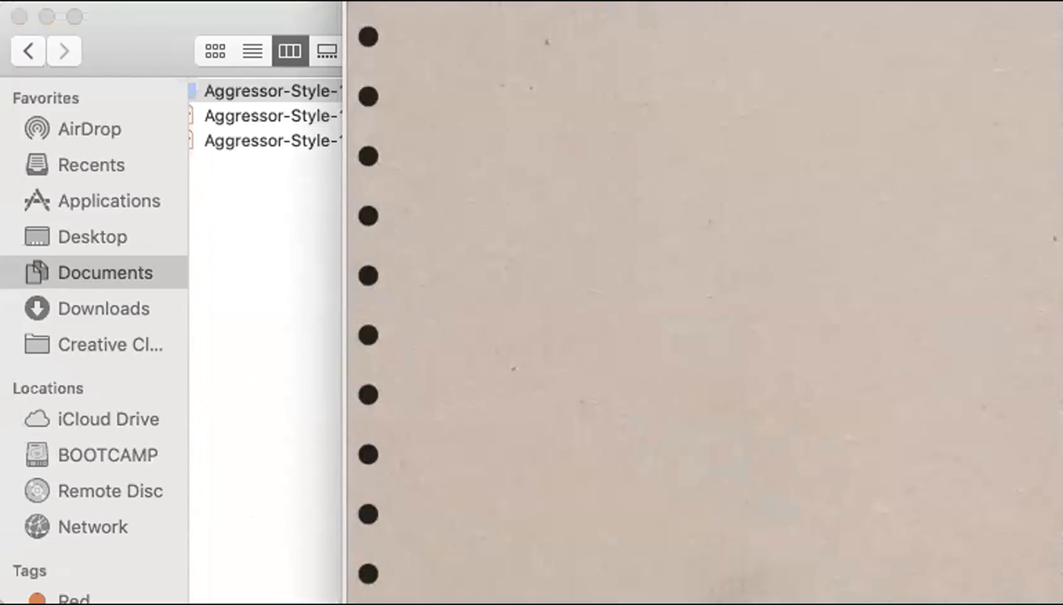
key("space")
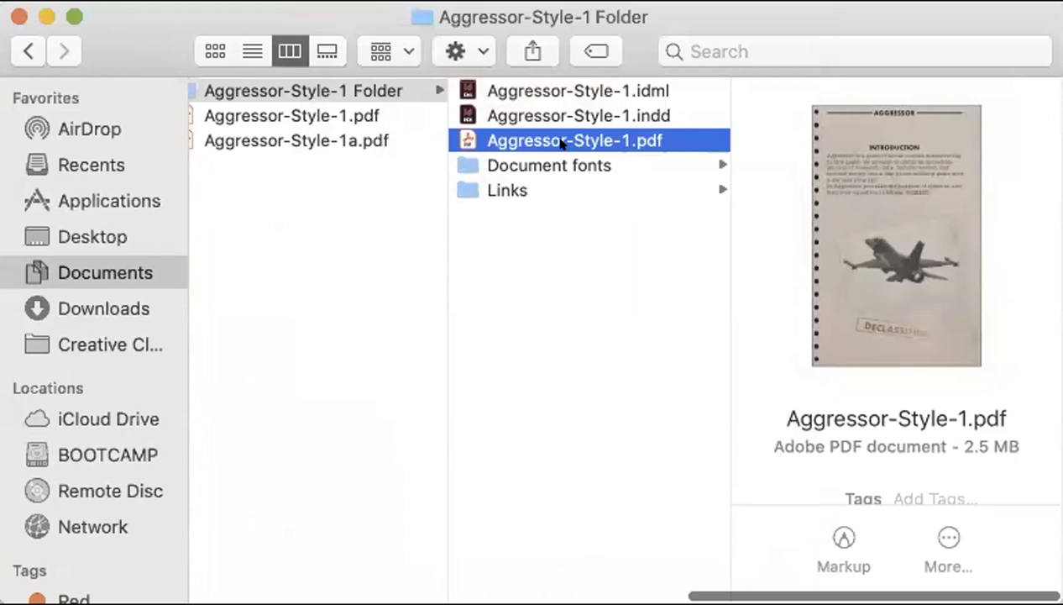
- Preview the font files inside the package's Document fonts folder
key("Down")
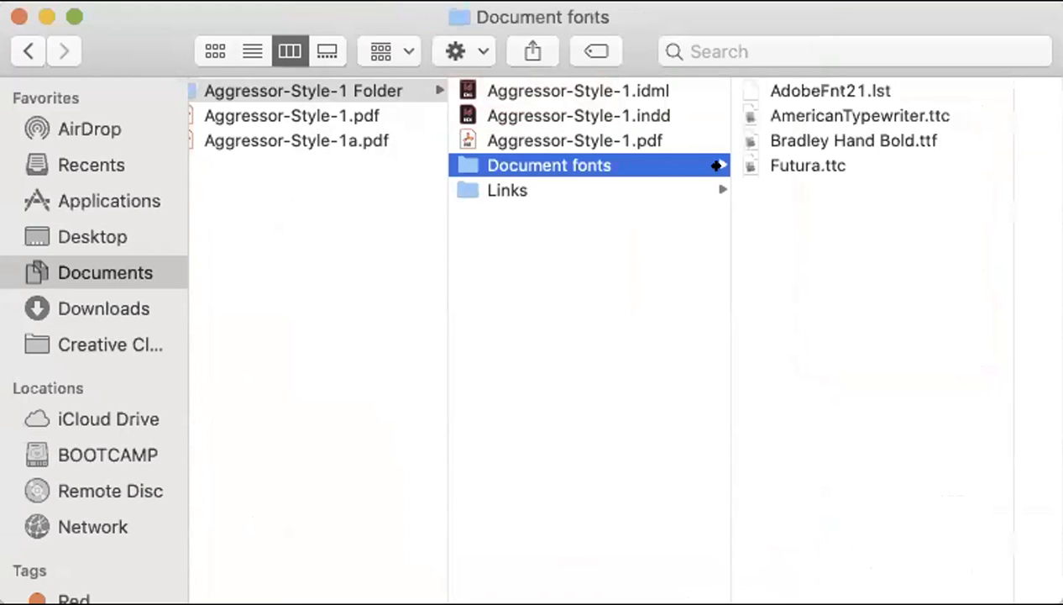
left_click(856, 90)
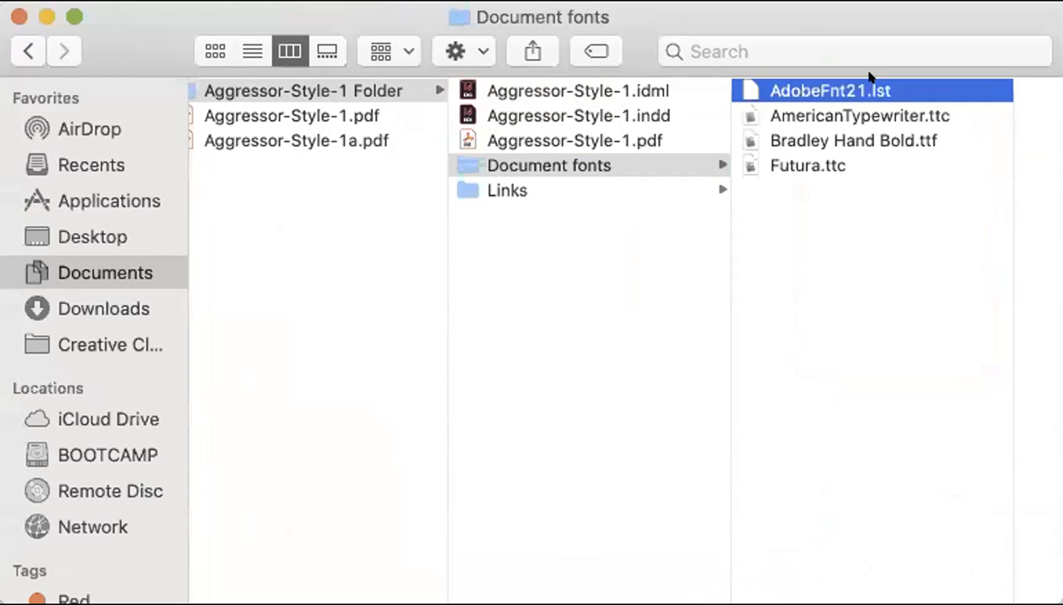
key("space")
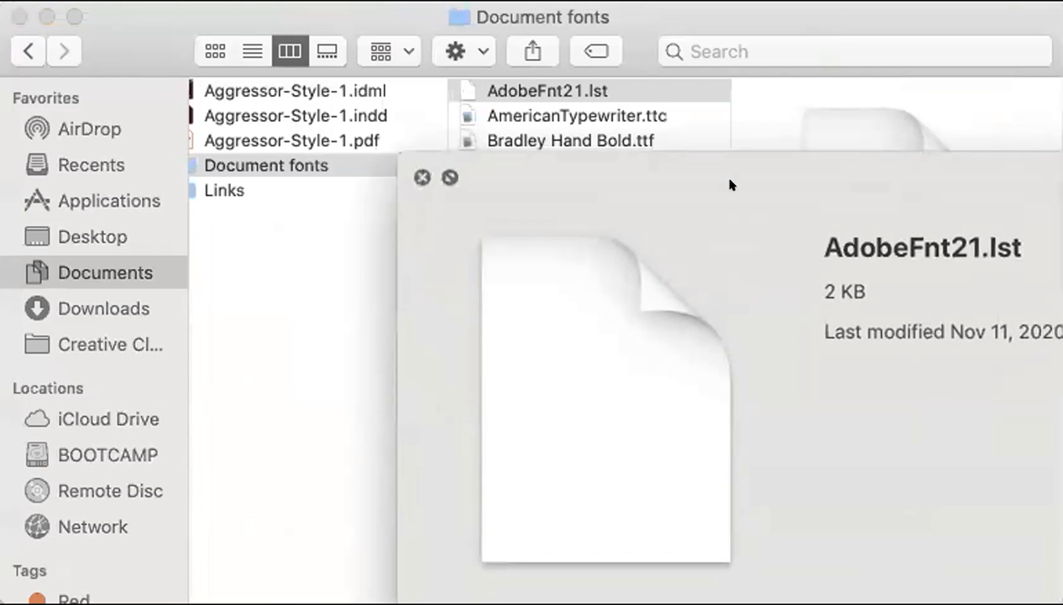
key("Down")
key("Down")
key("Down")
key("Up")
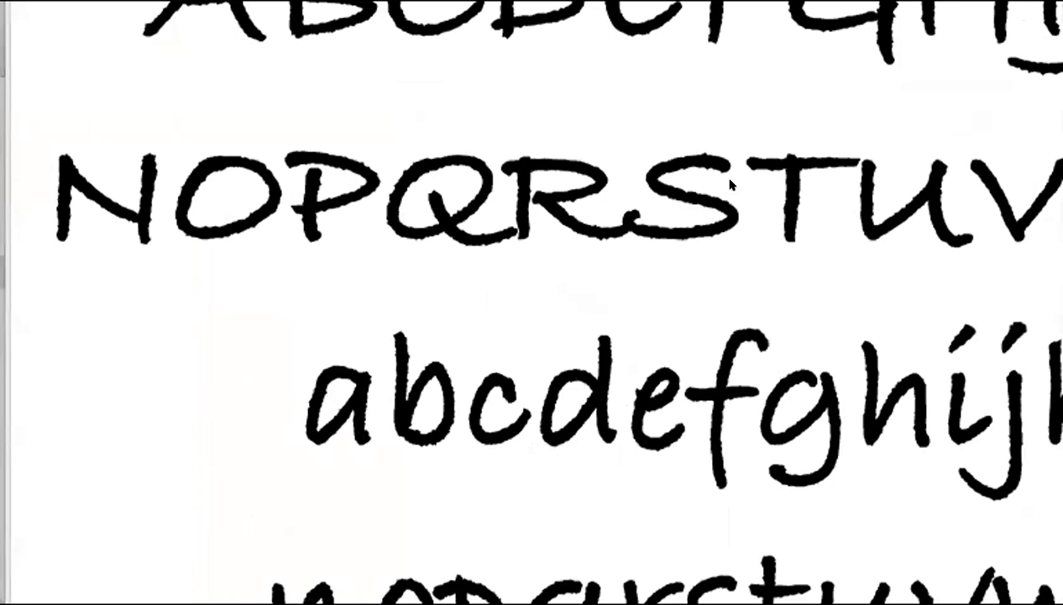
key("Down")
key("space")
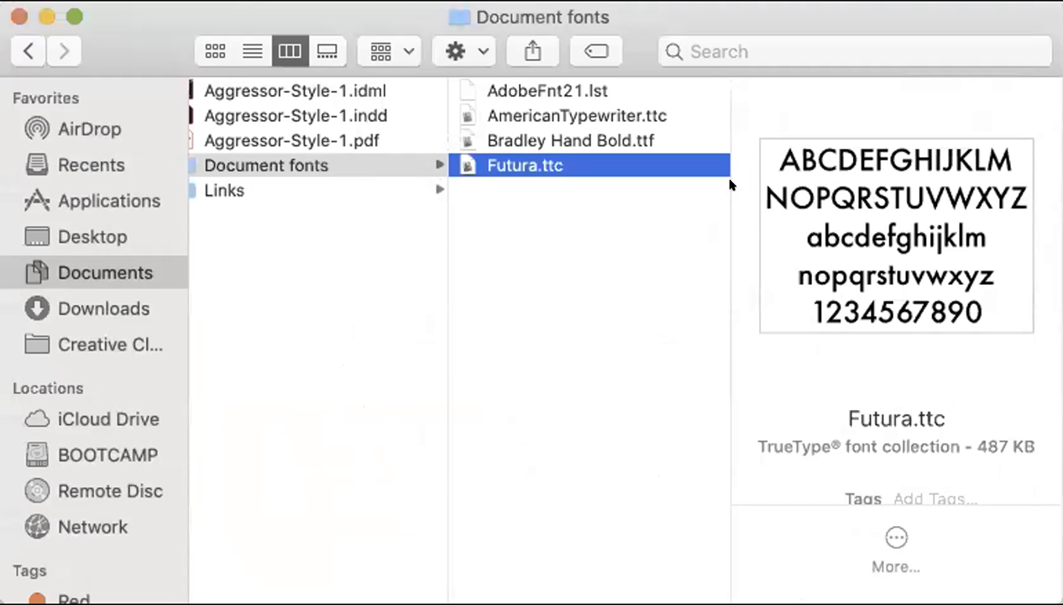
left_click(532, 121)
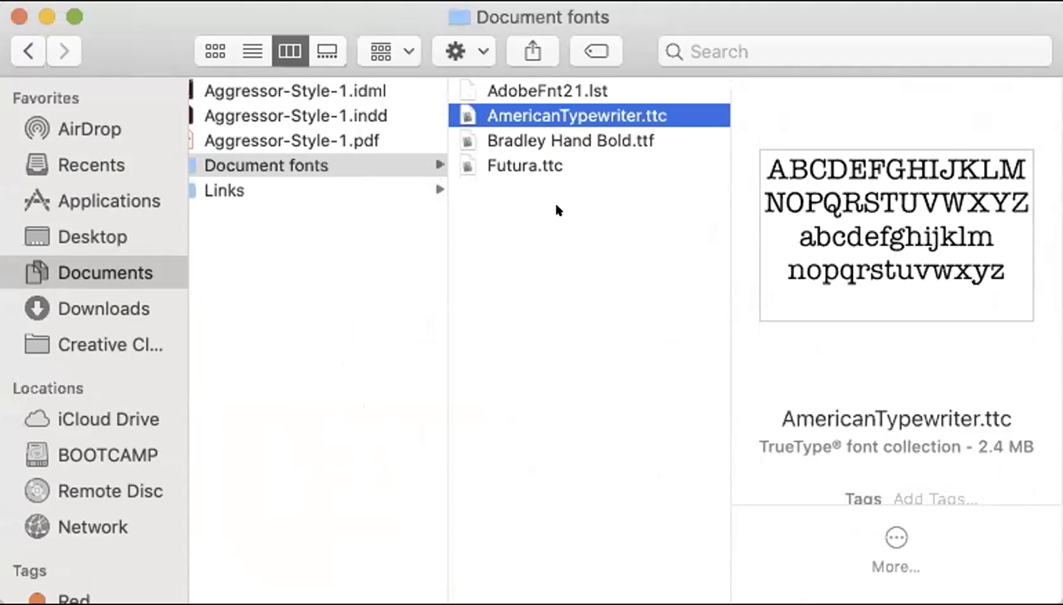
- Look through the packaged images in the Links folder, ending with the aged paper texture
scroll(536, 166, "left", 5)
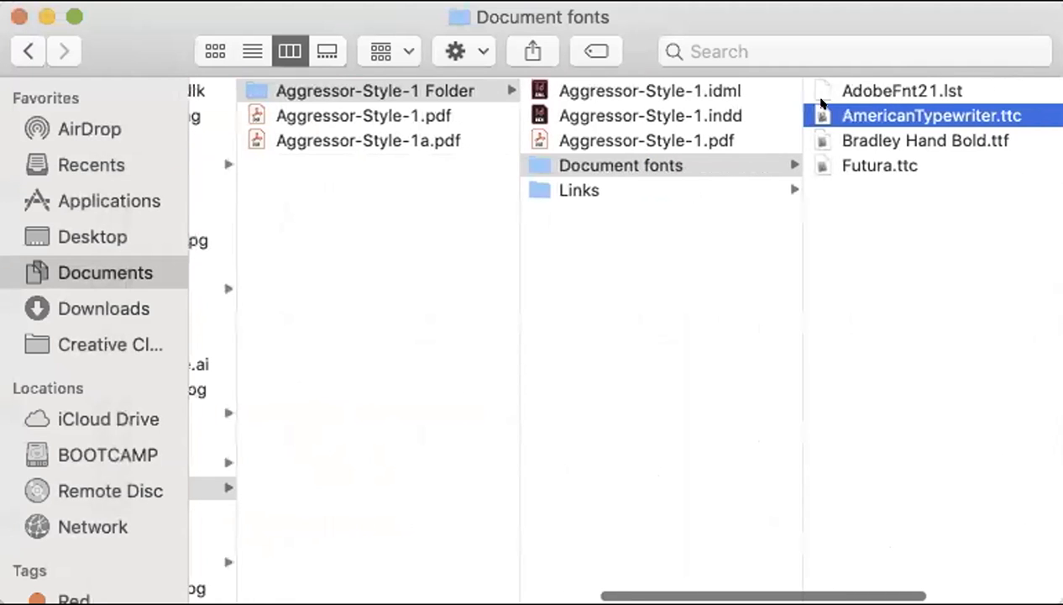
left_click(576, 188)
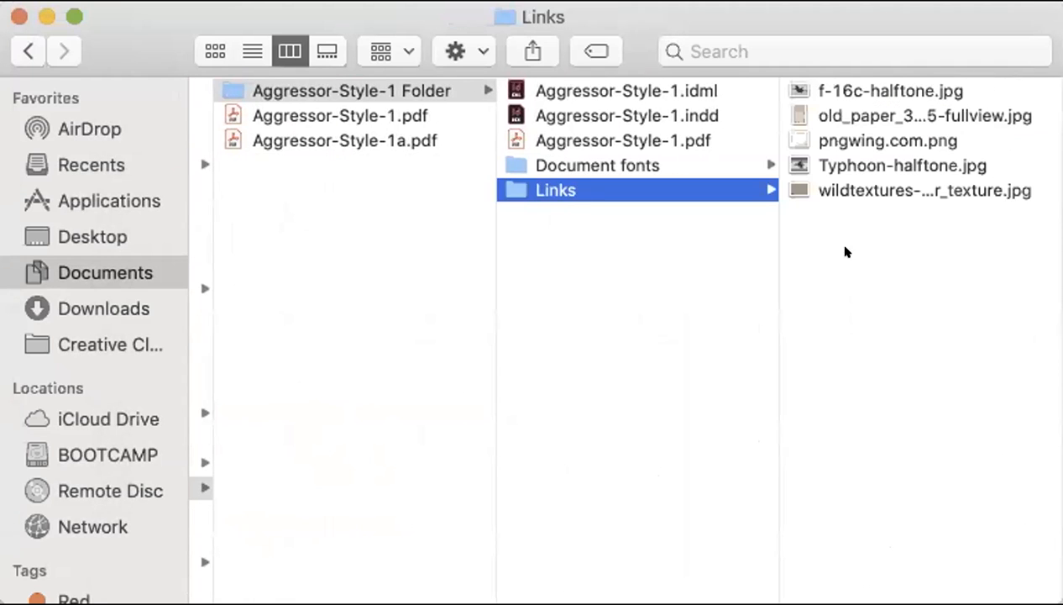
scroll(563, 229, "right", 1)
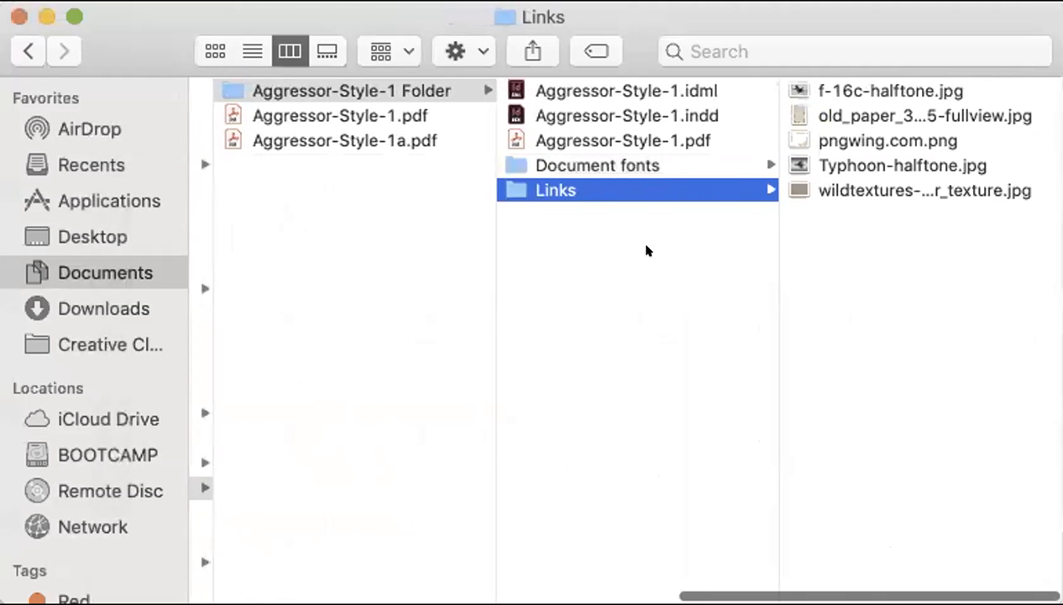
left_click(846, 92)
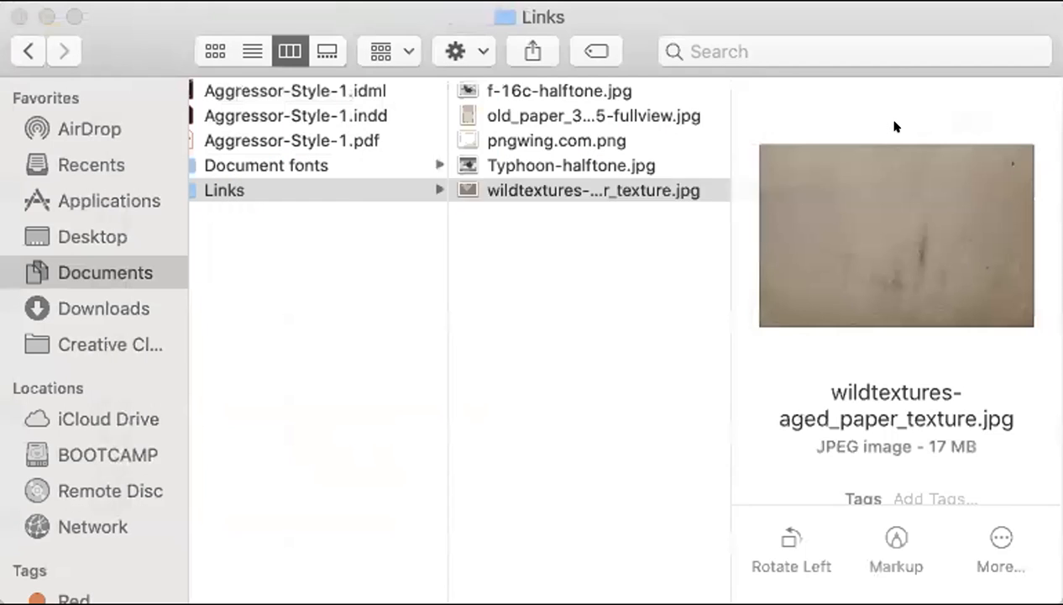
left_click(894, 126)
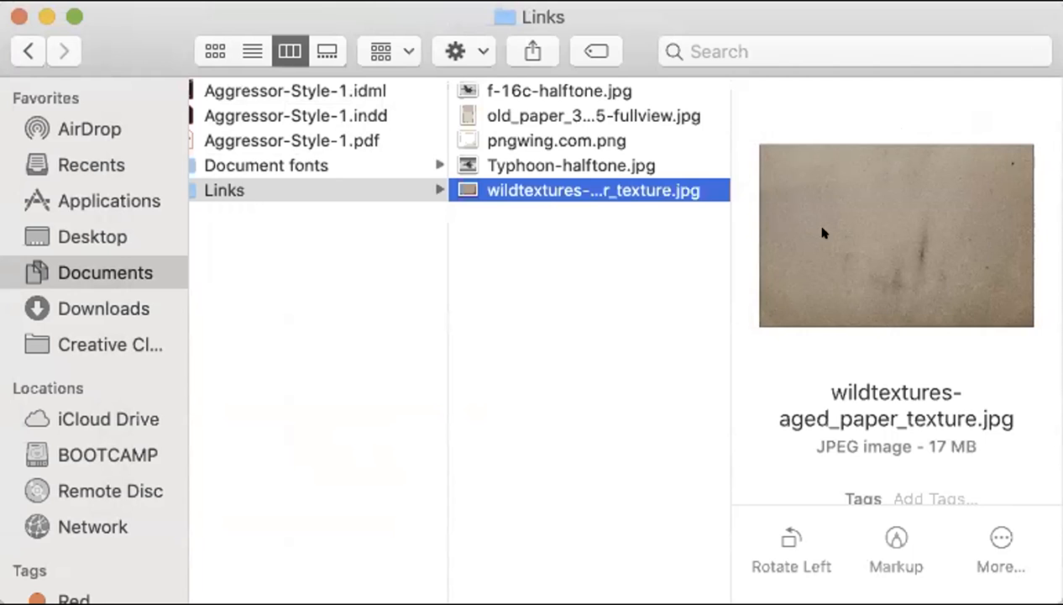
- Inspect the packaged INDD and IDML files again, and select Aggressor-Style-1 Folder
scroll(562, 281, "left", 5)
scroll(622, 278, "left", 5)
scroll(624, 280, "right", 4)
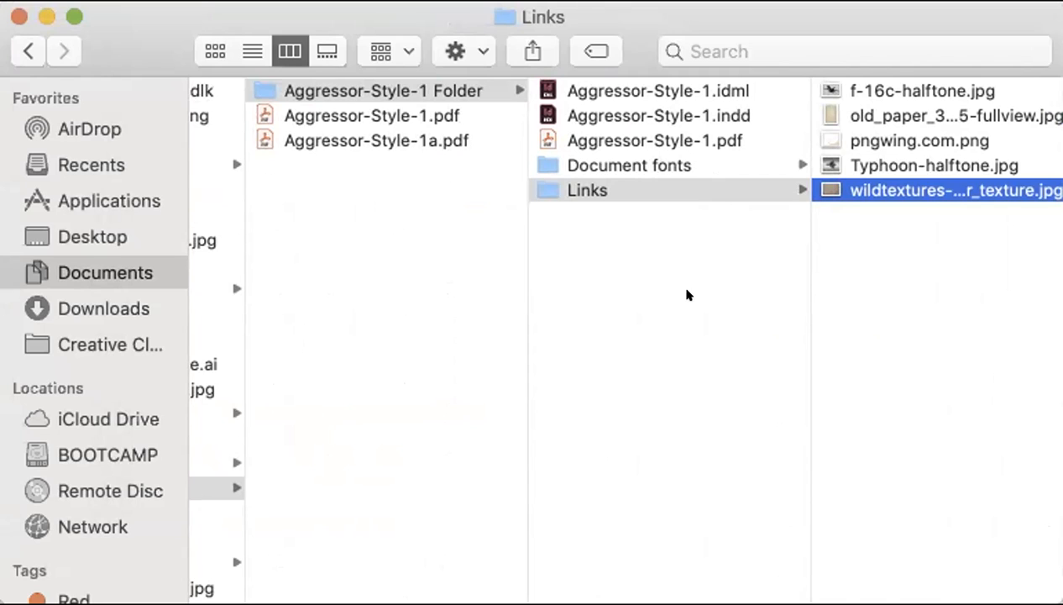
left_click(746, 117)
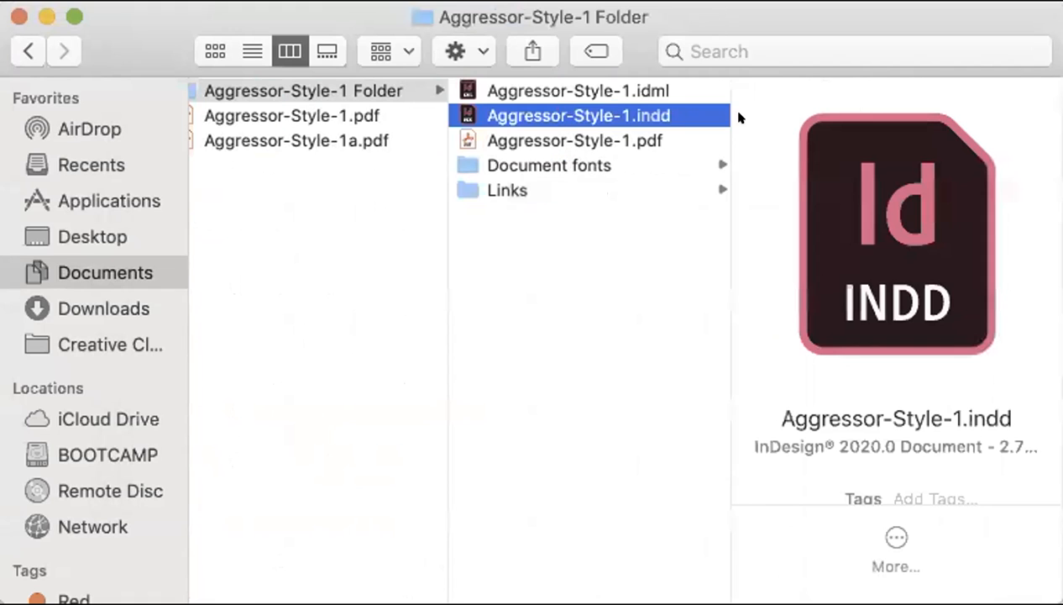
left_click(575, 82)
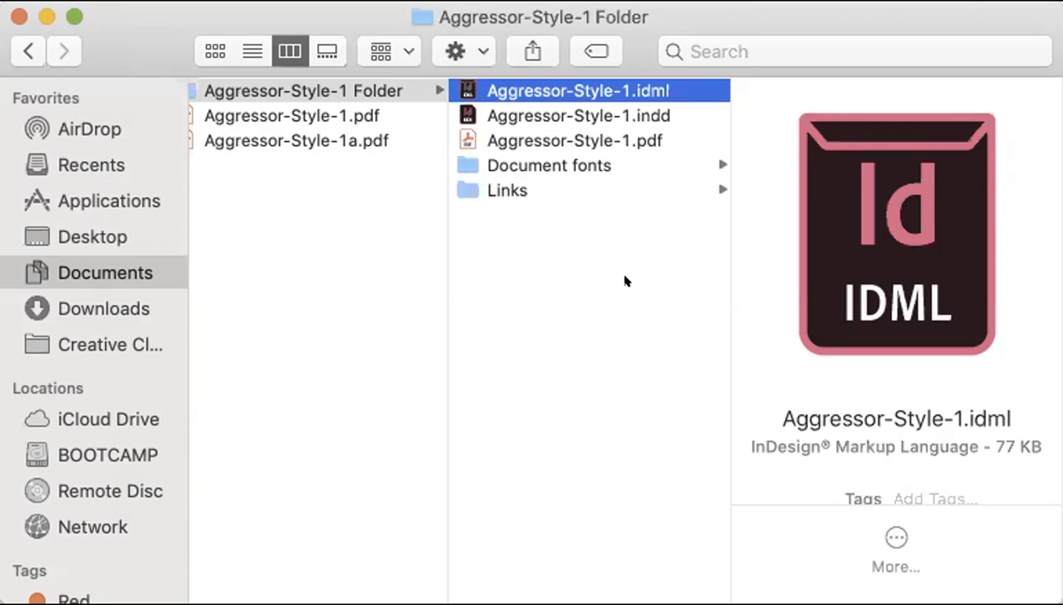
left_click(320, 107)
left_click(320, 92)
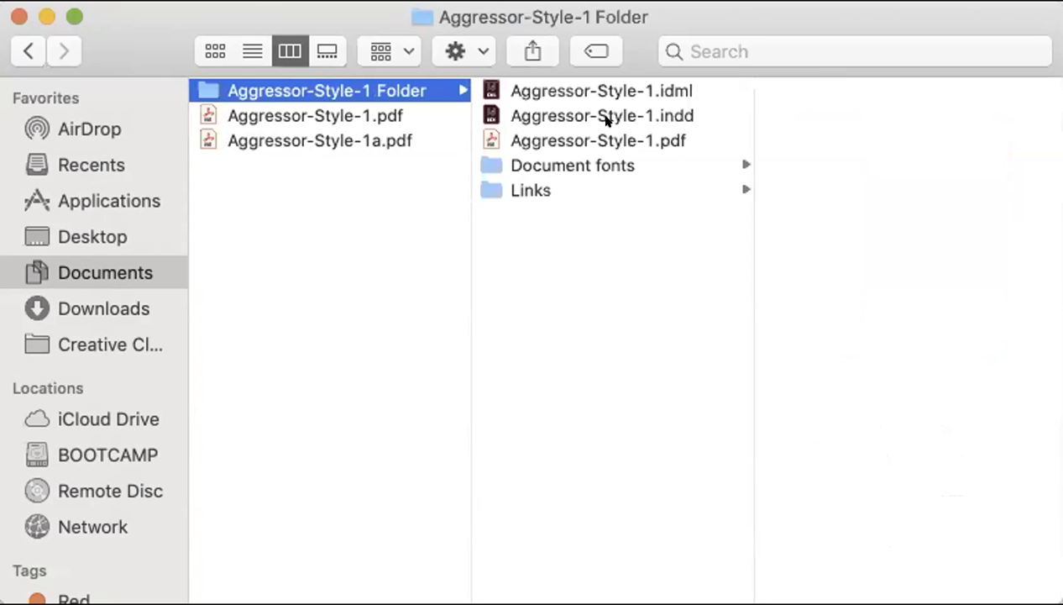